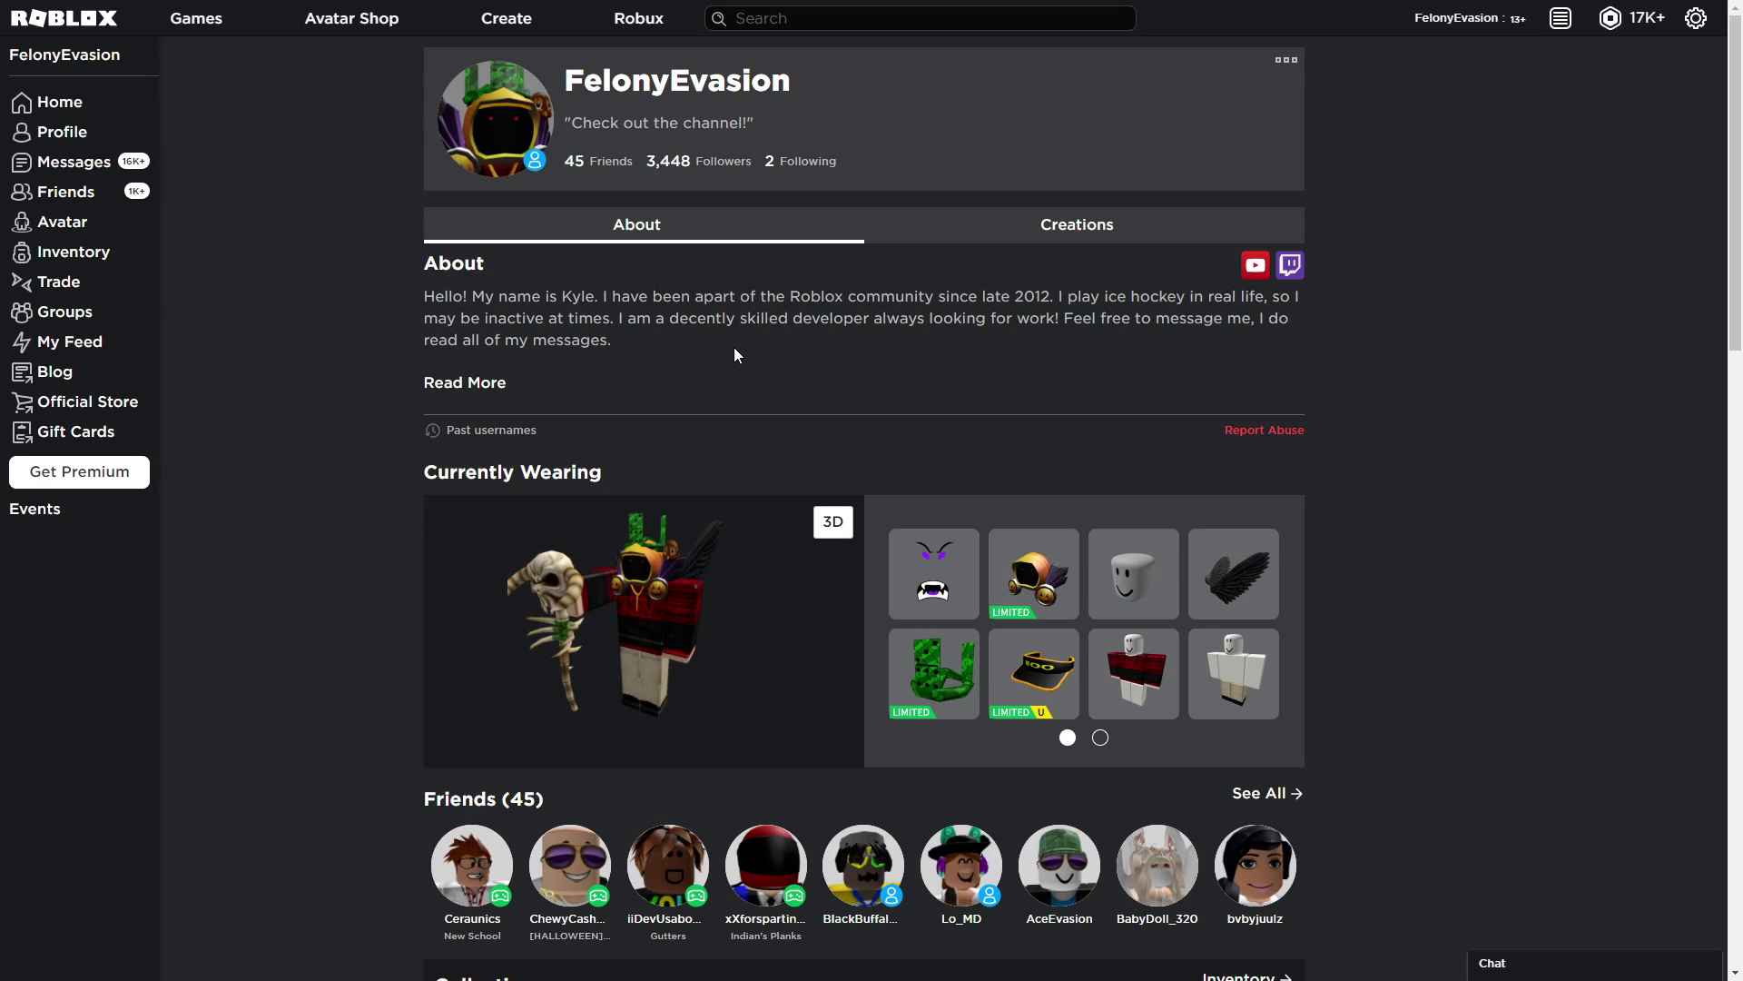
On the Creations tab, show Games as a grid and load all 22 games
{"action": "left_click", "coordinate": [1094, 223]}
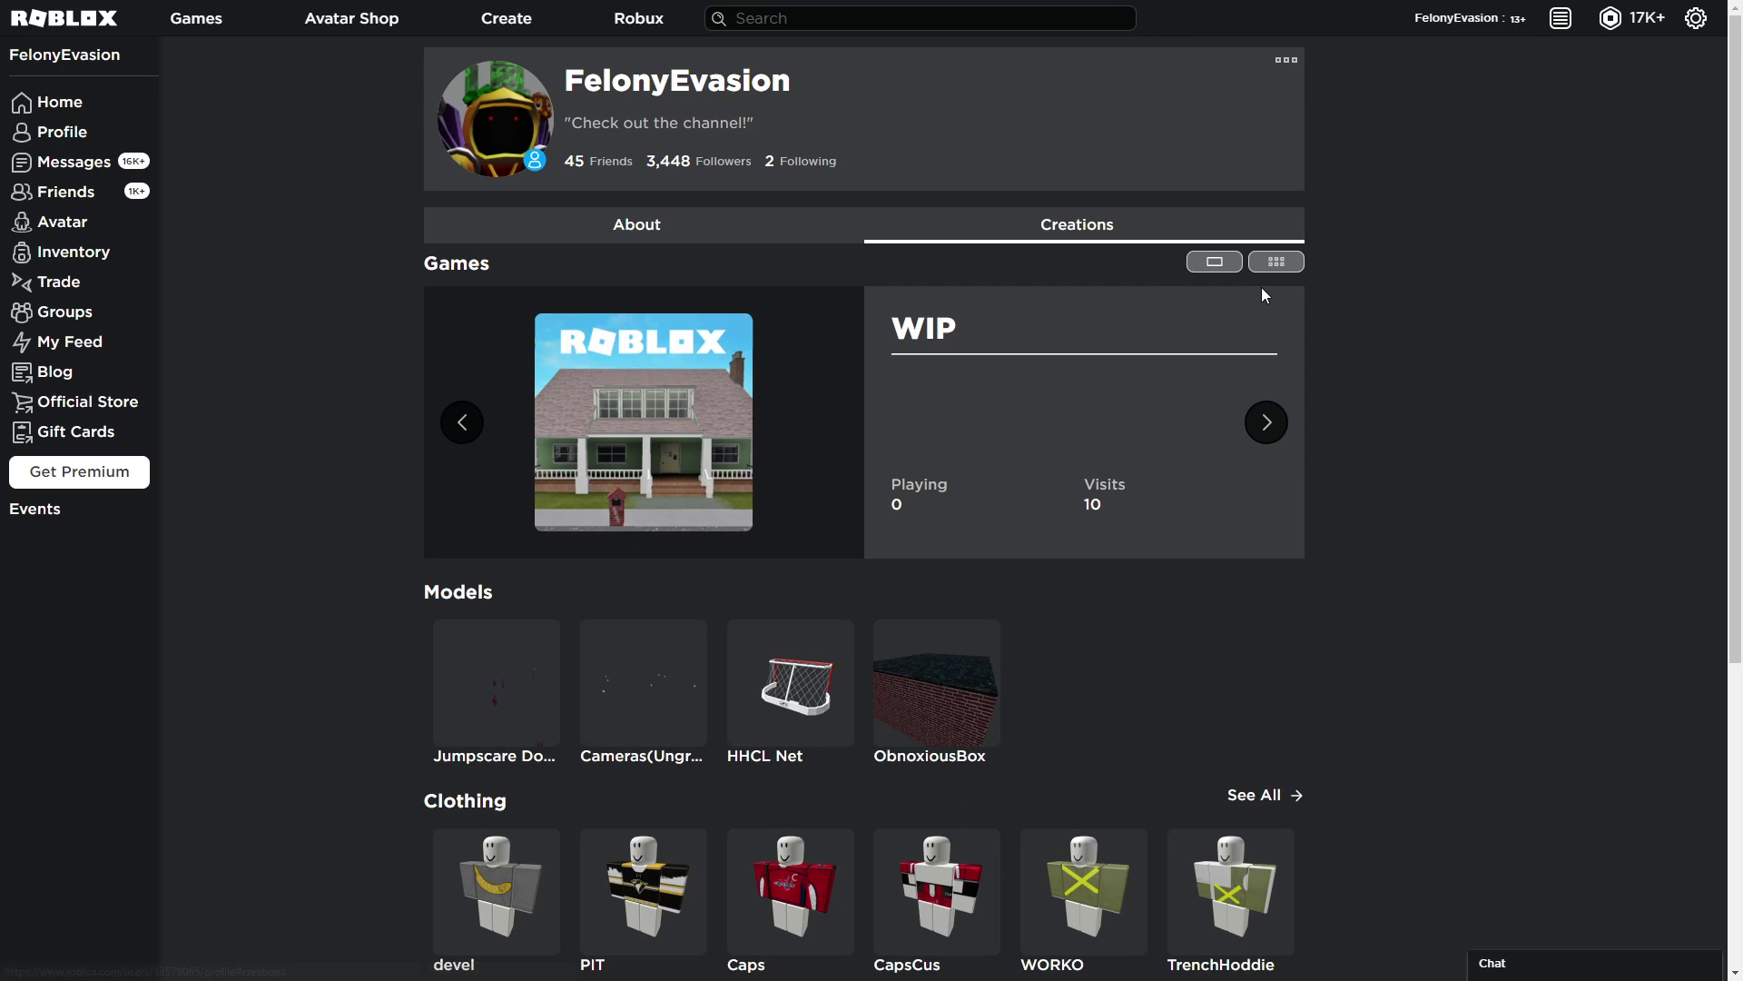
{"action": "left_click", "coordinate": [1277, 262]}
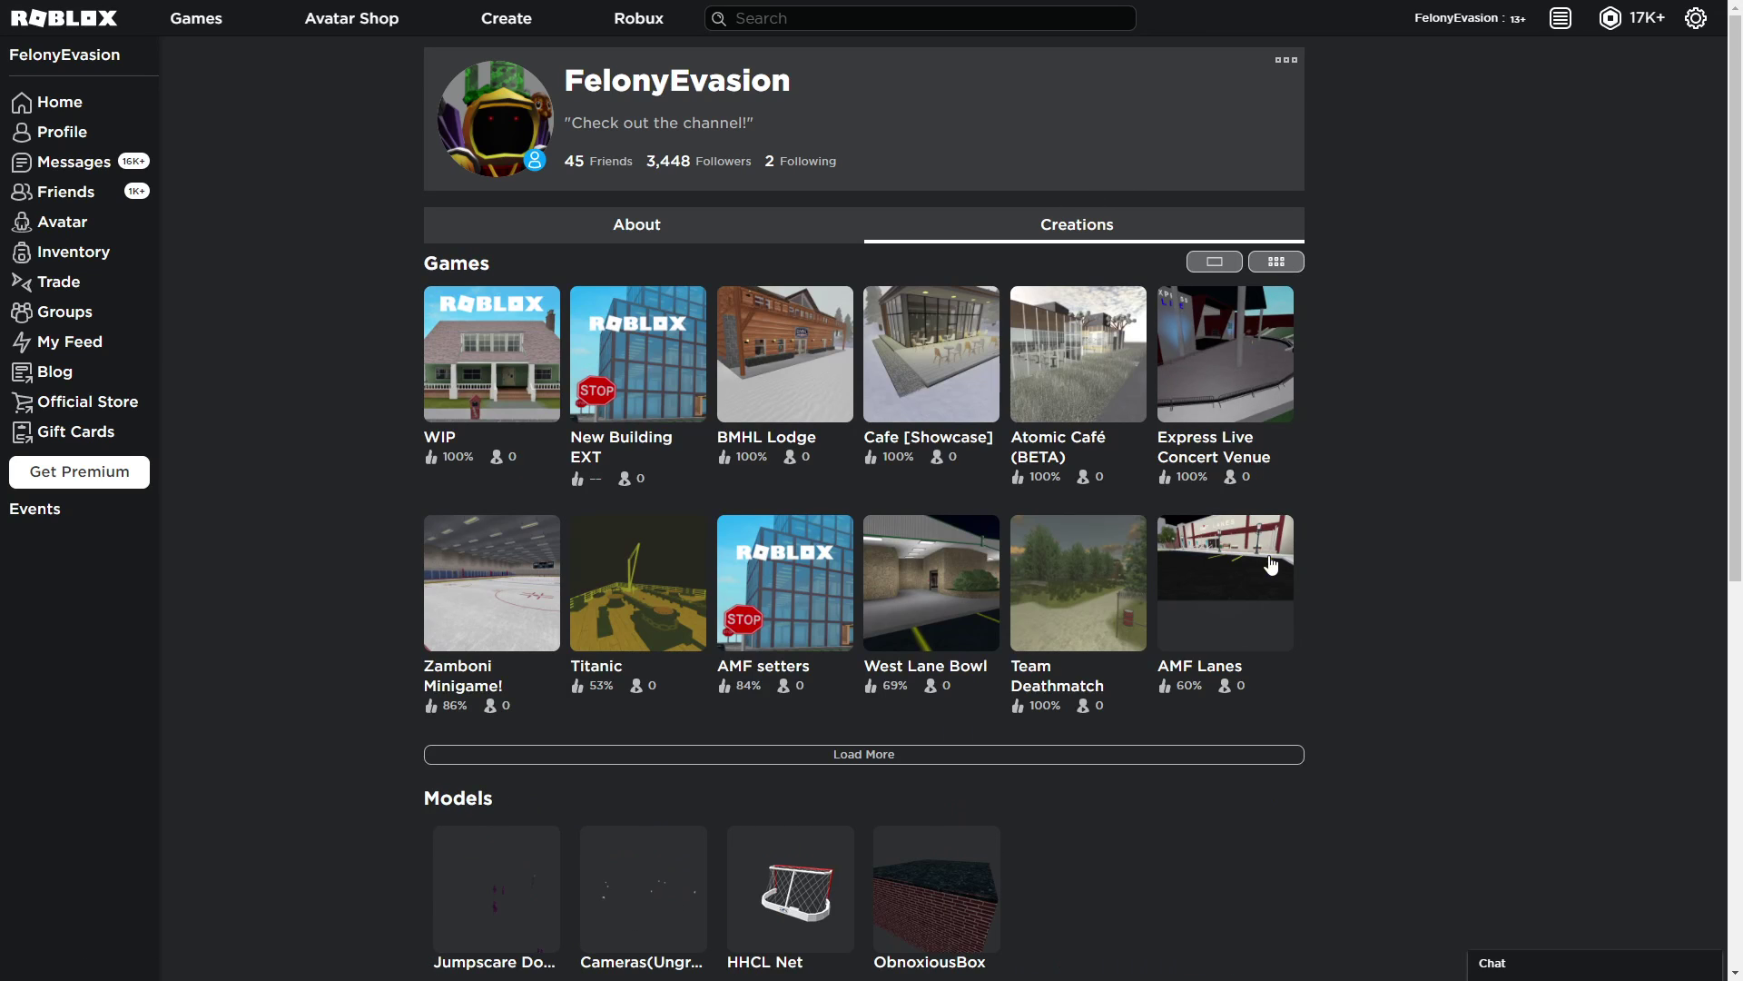
{"action": "left_click", "coordinate": [898, 753]}
{"action": "scroll", "coordinate": [900, 613], "scroll_direction": "down", "scroll_amount": 3}
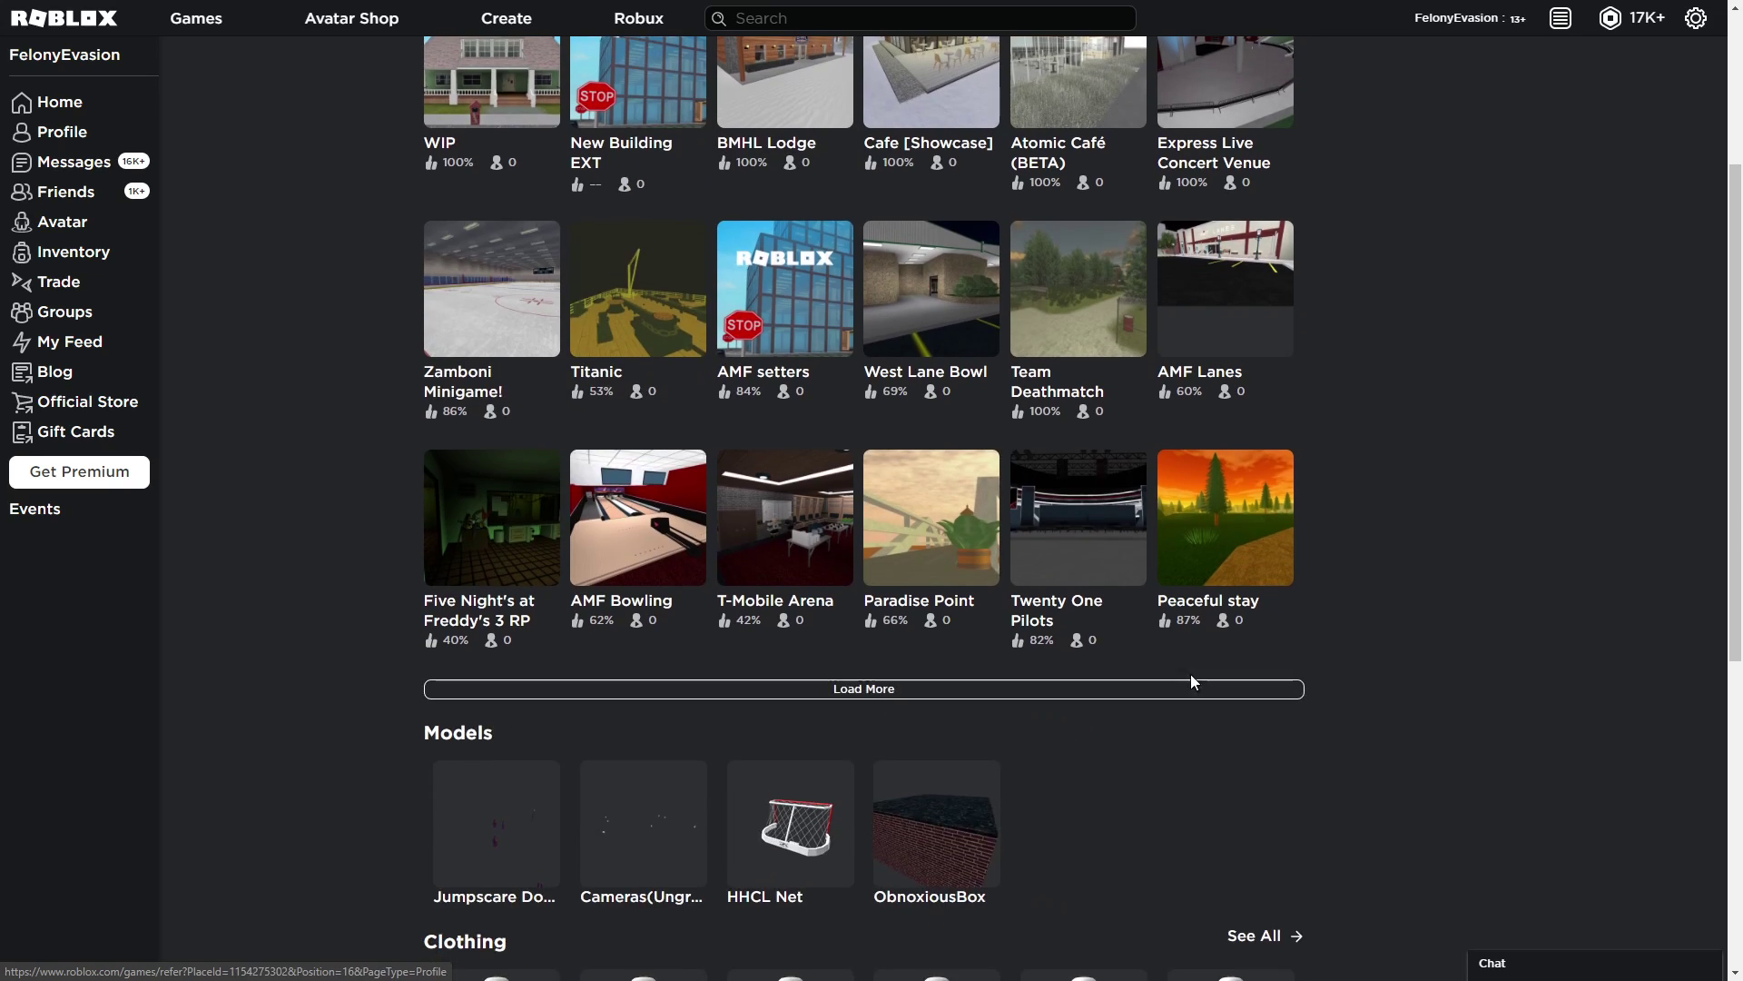
{"action": "left_click", "coordinate": [864, 691]}
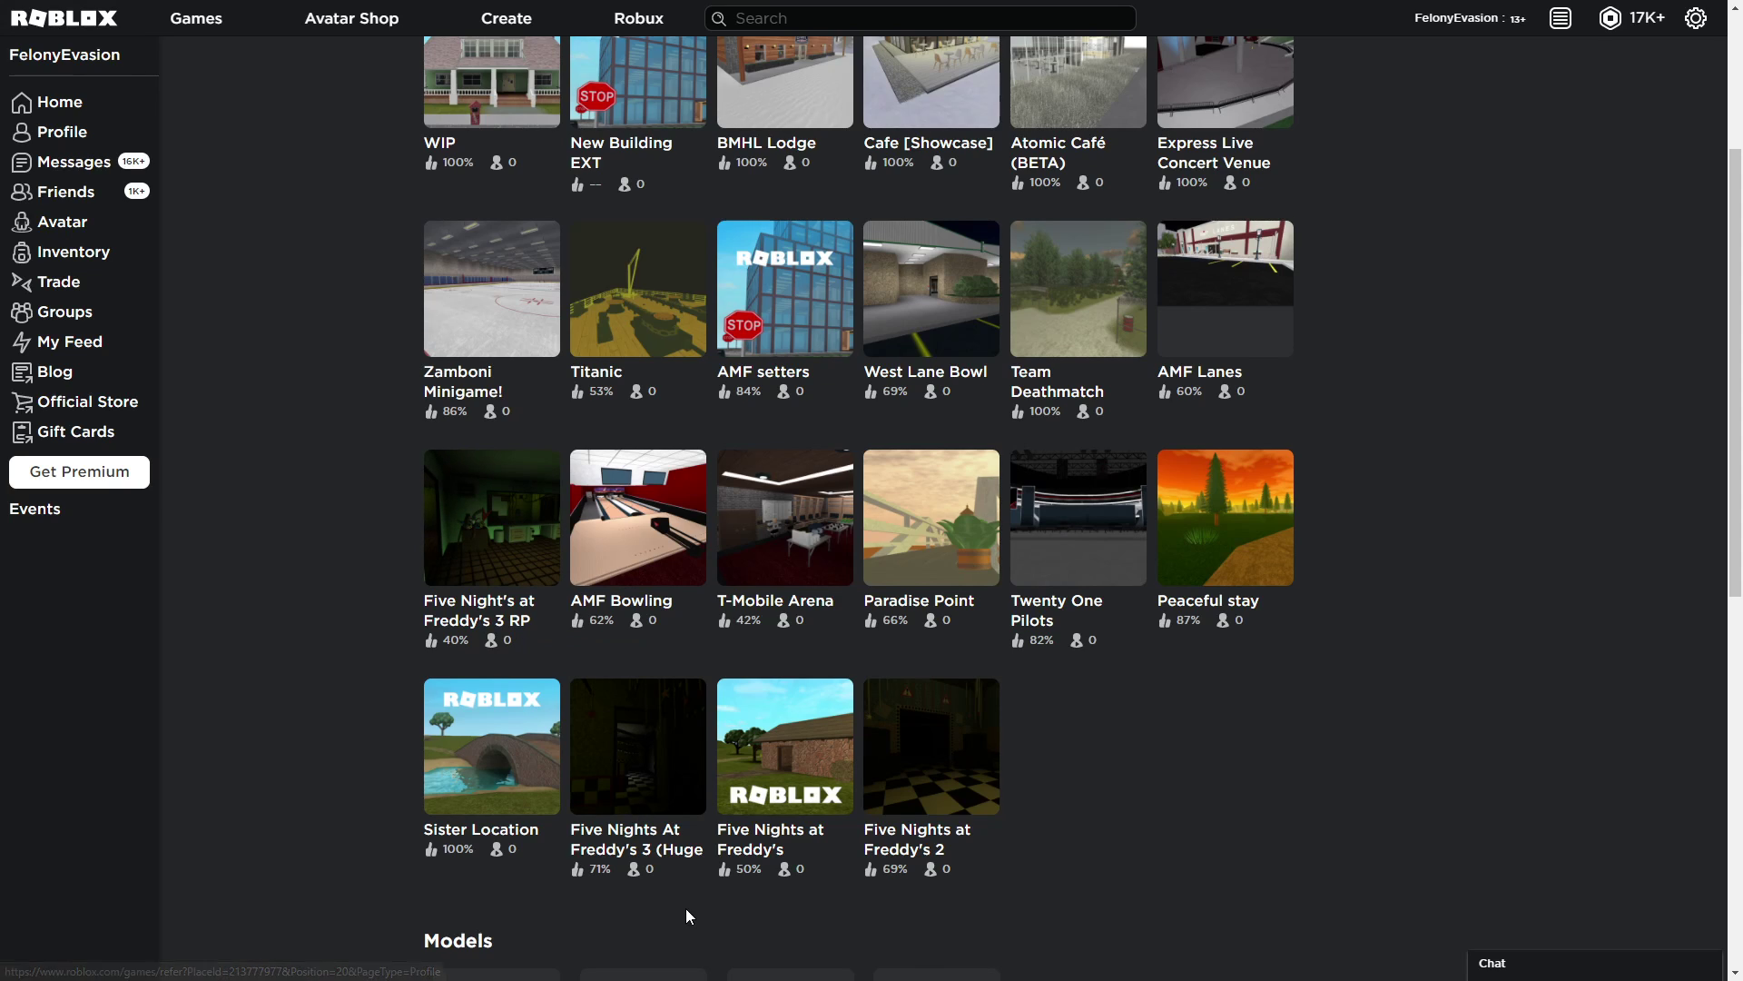
{"action": "scroll", "coordinate": [686, 909], "scroll_direction": "down", "scroll_amount": 1}
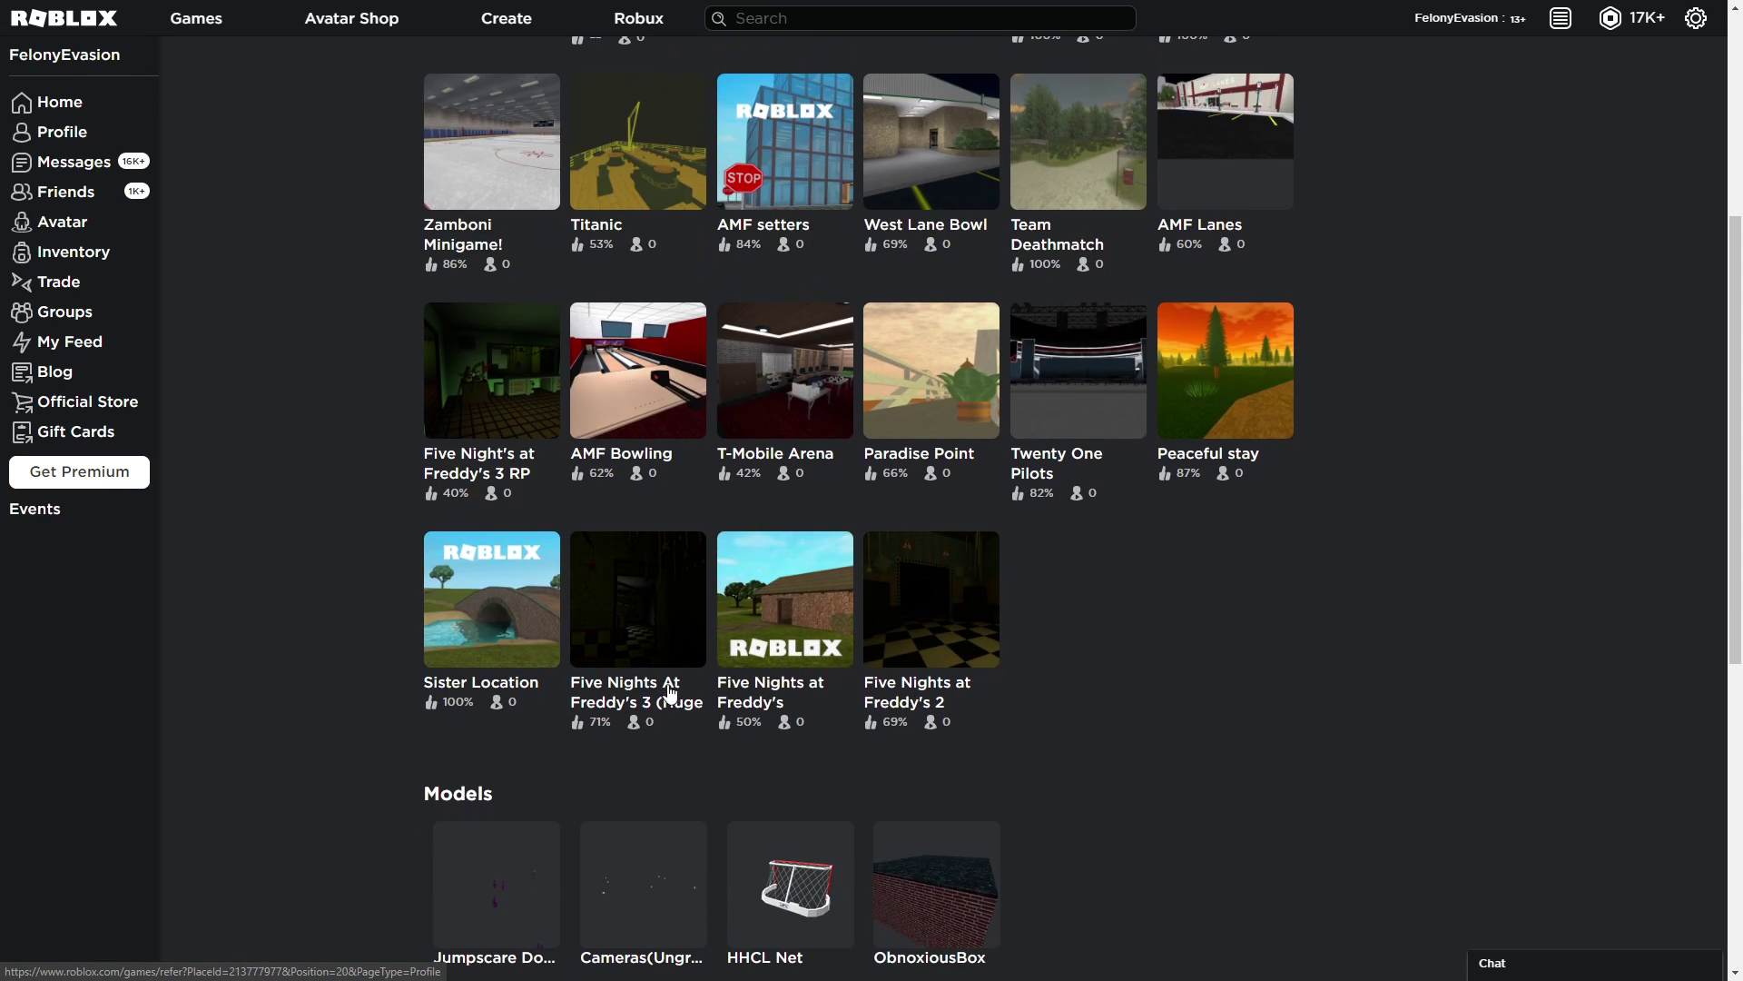
{"action": "left_click_drag", "start_coordinate": [608, 764], "coordinate": [864, 732]}
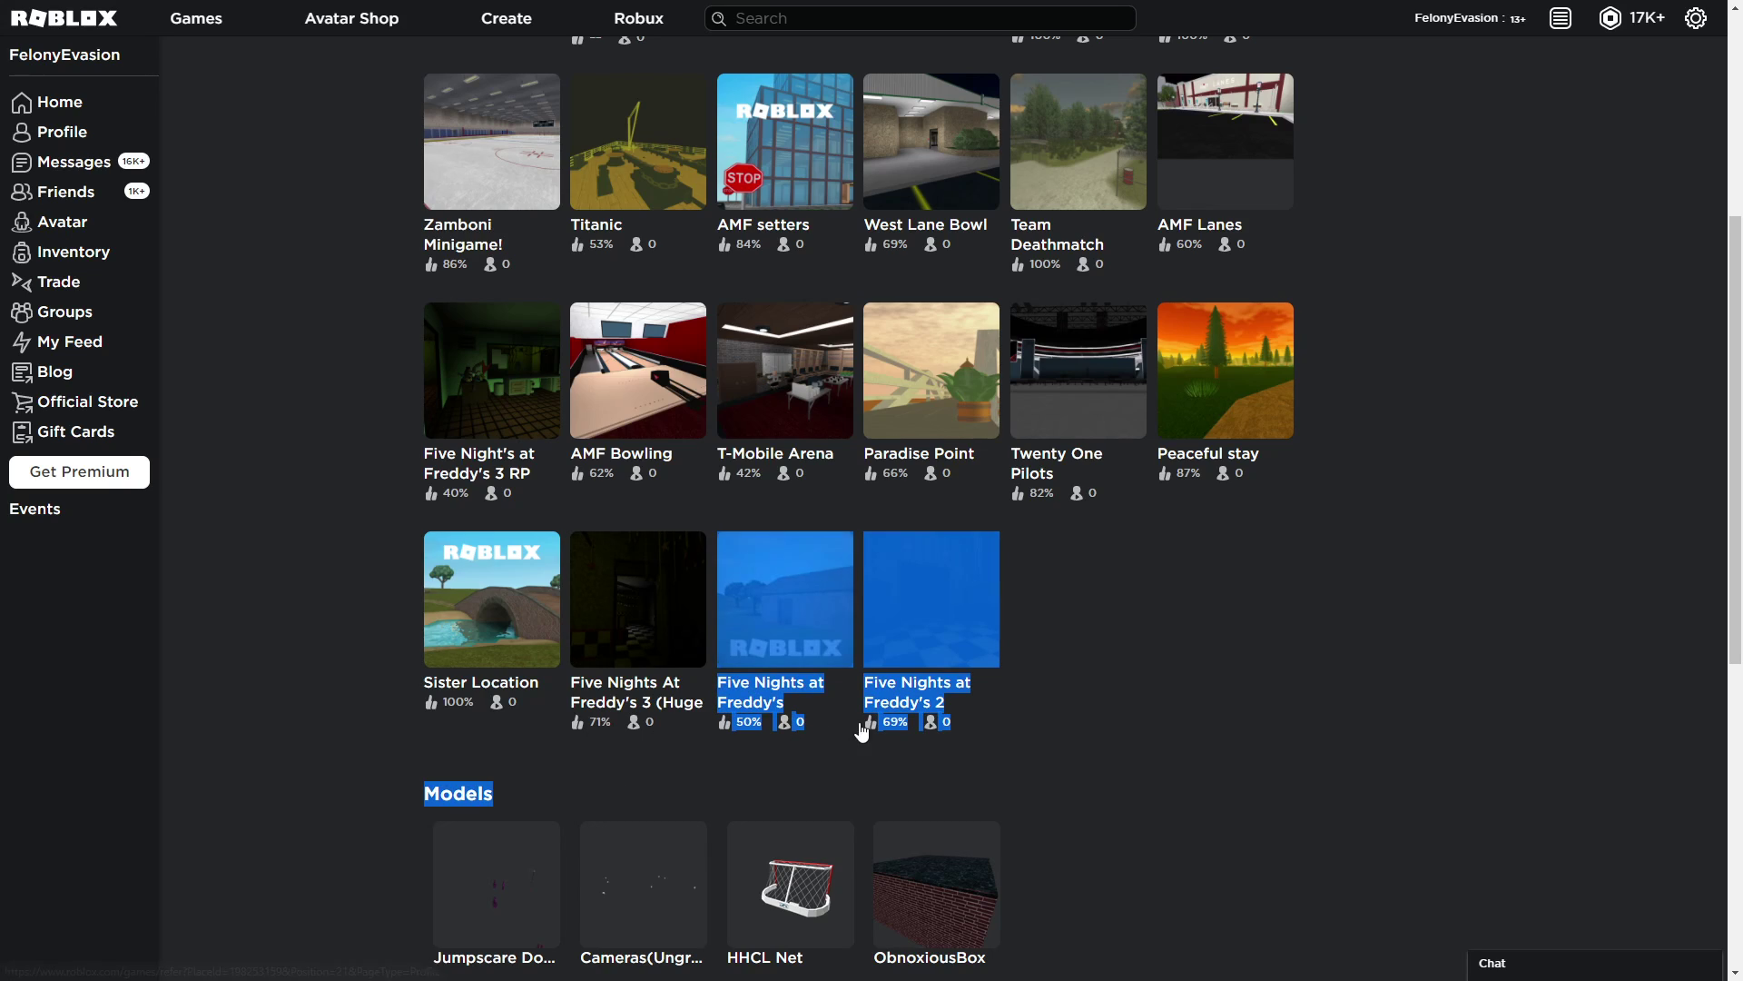
{"action": "left_click", "coordinate": [884, 775]}
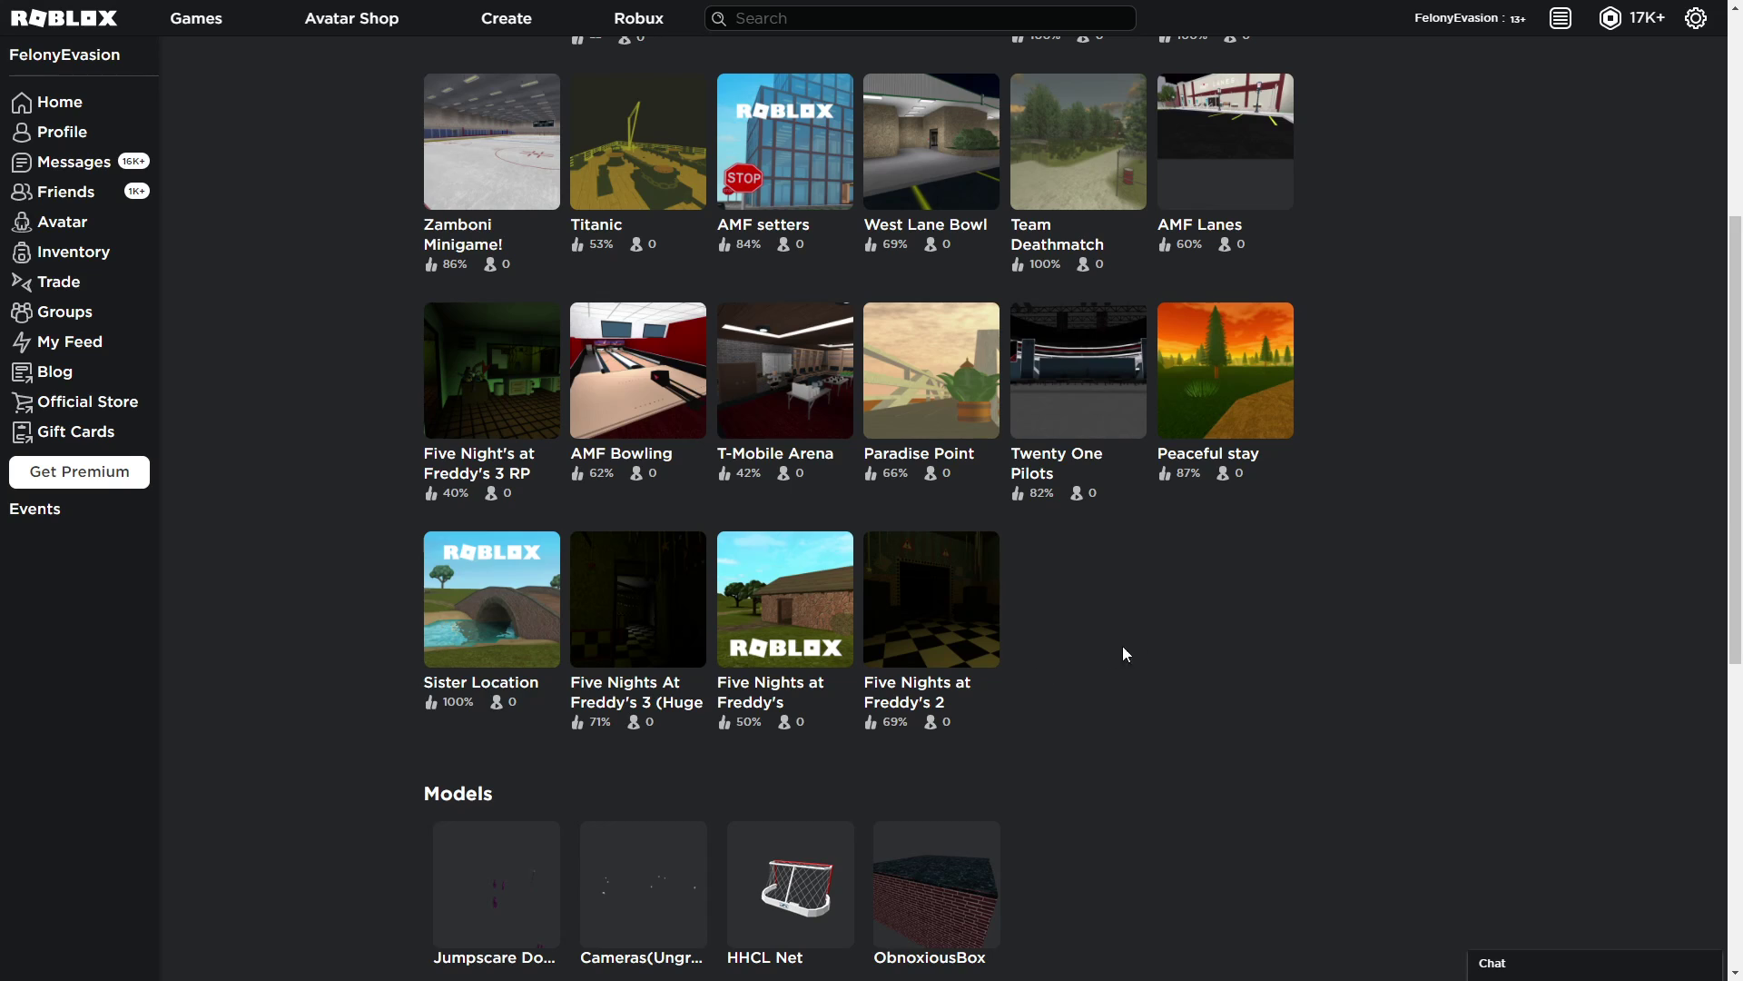
{"action": "scroll", "coordinate": [1067, 617], "scroll_direction": "up", "scroll_amount": 2}
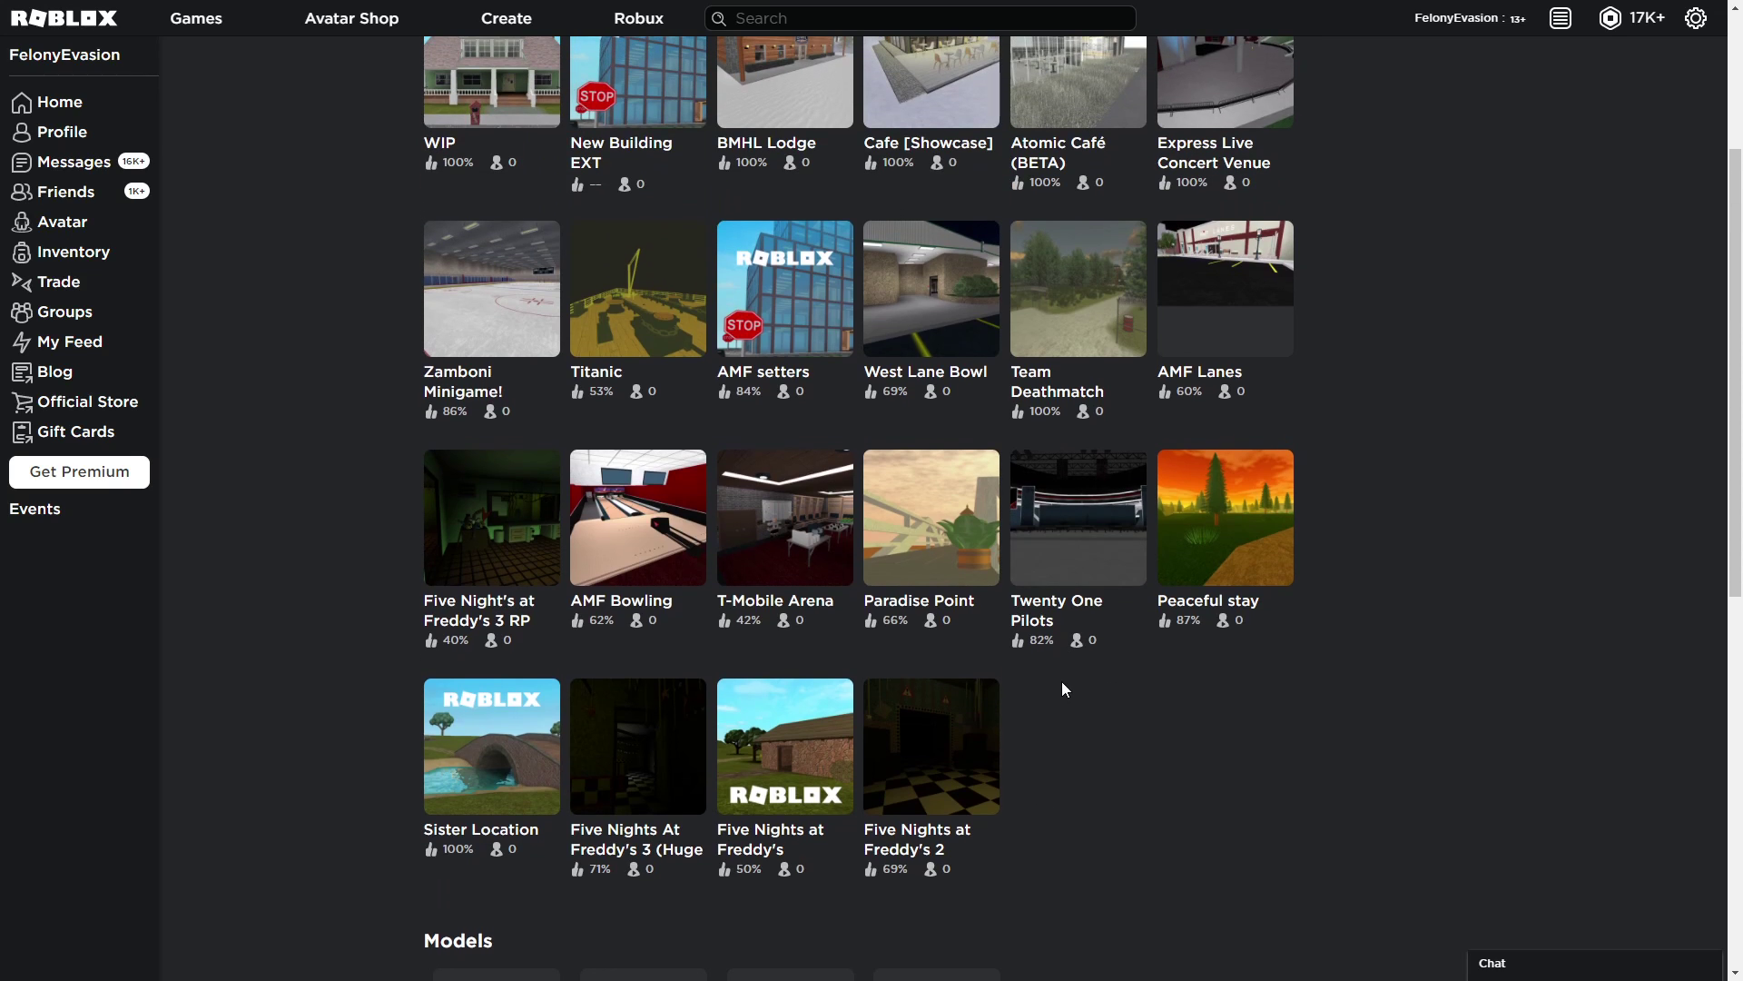
{"action": "scroll", "coordinate": [954, 750], "scroll_direction": "up", "scroll_amount": 3}
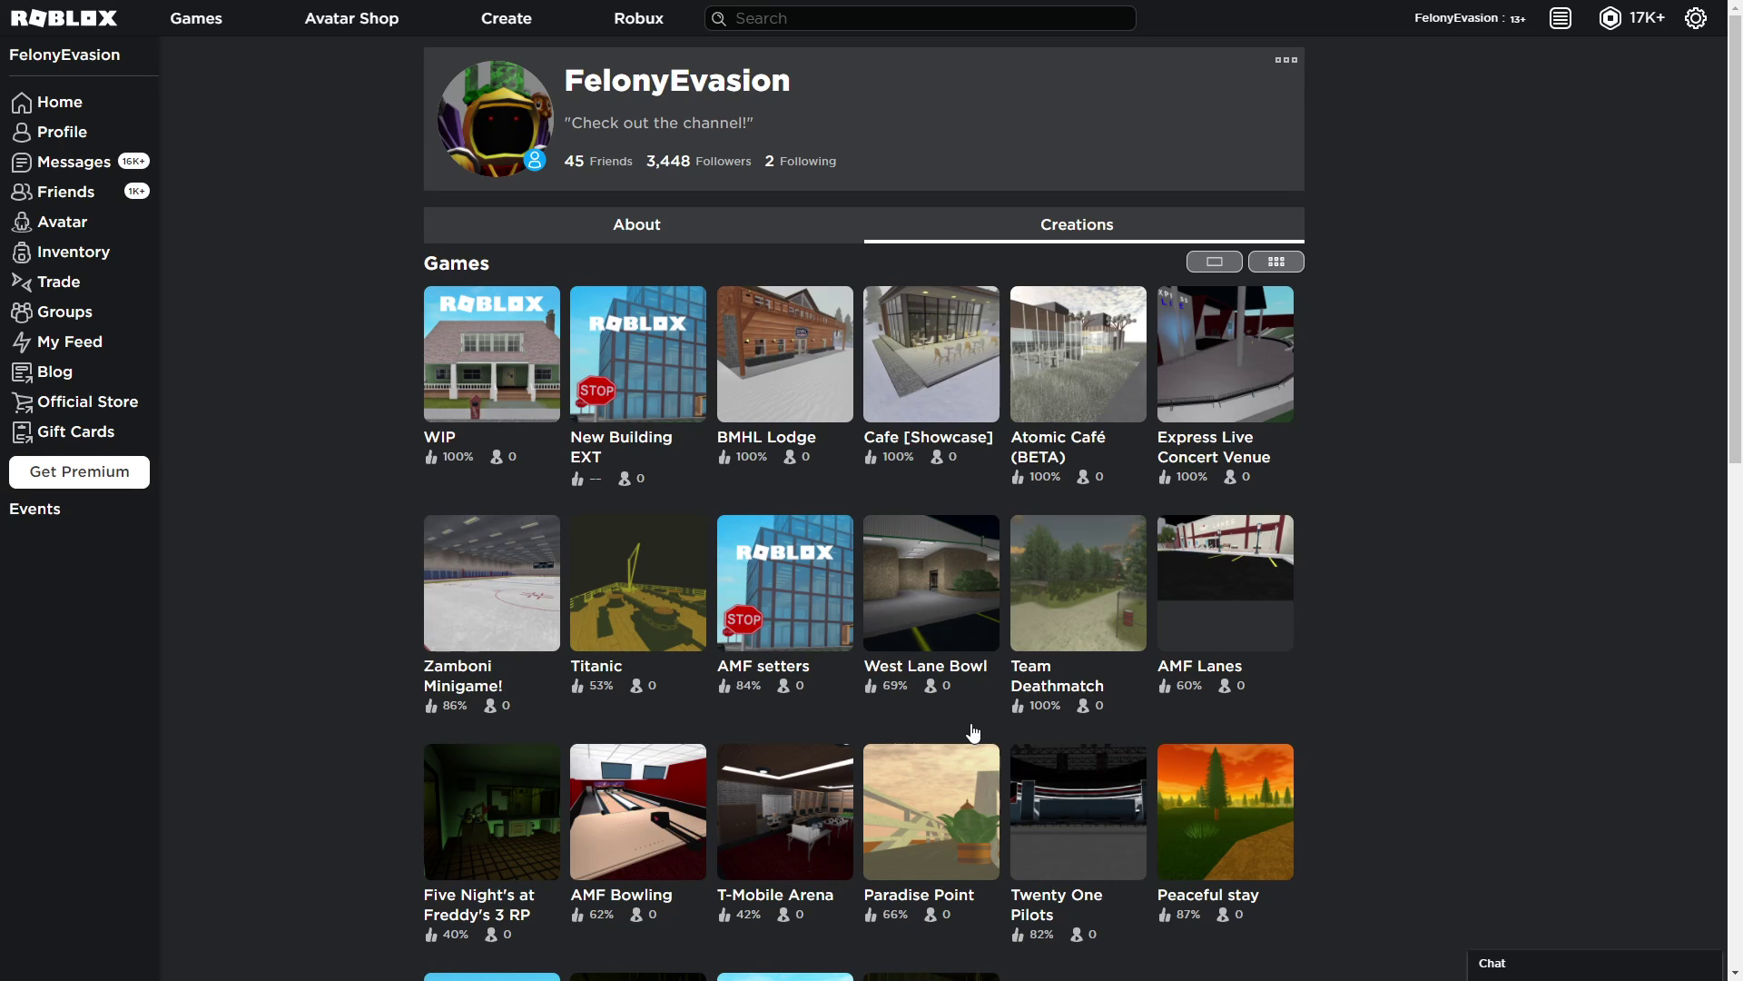
{"action": "scroll", "coordinate": [890, 720], "scroll_direction": "down", "scroll_amount": 2}
{"action": "scroll", "coordinate": [811, 628], "scroll_direction": "down", "scroll_amount": 3}
{"action": "scroll", "coordinate": [809, 627], "scroll_direction": "down", "scroll_amount": 3}
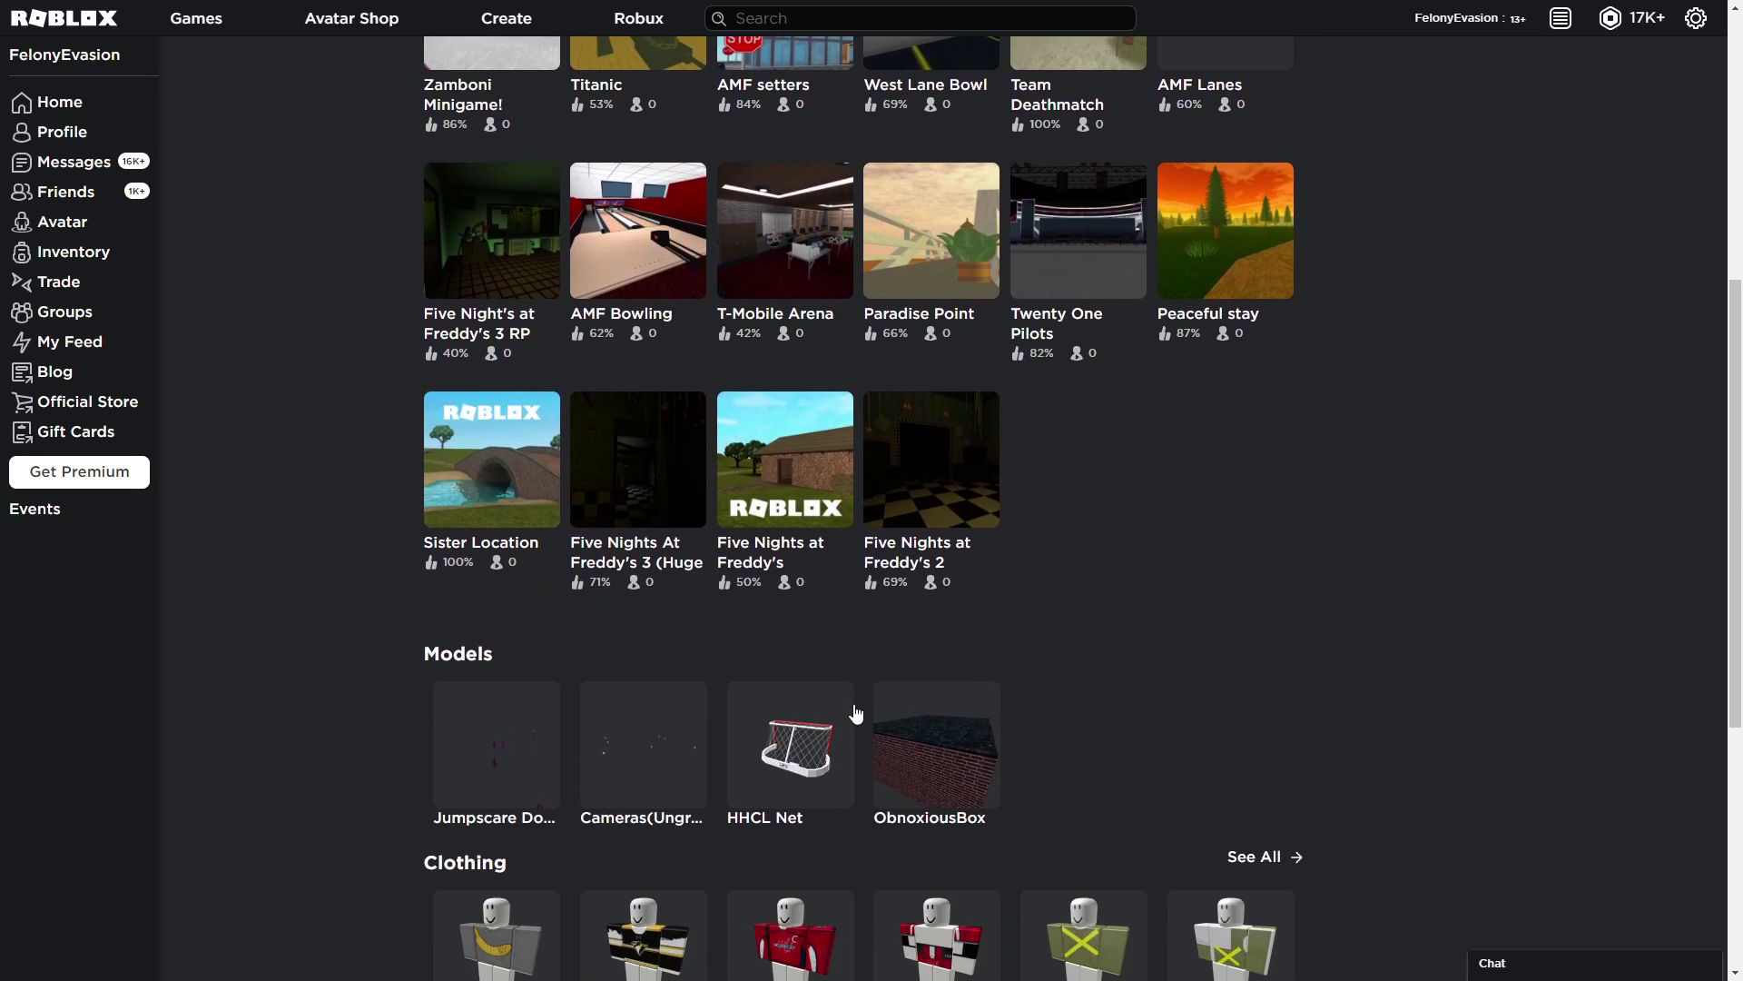
{"action": "scroll", "coordinate": [819, 614], "scroll_direction": "up", "scroll_amount": 1}
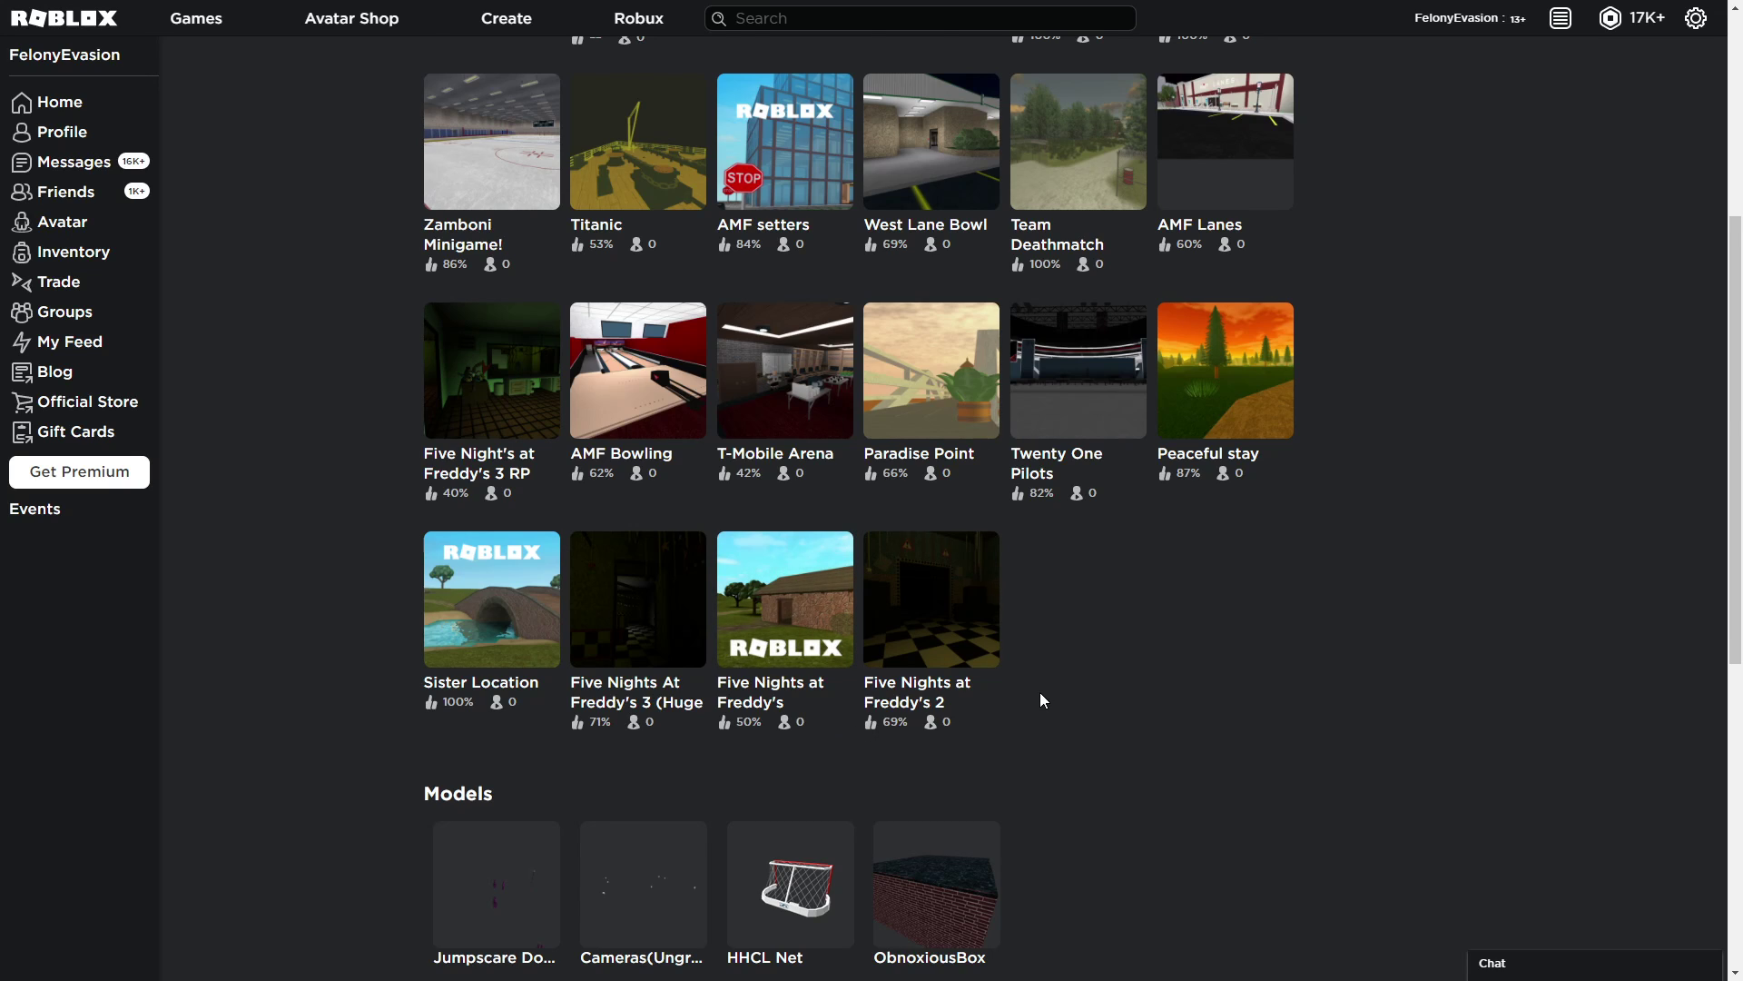
{"action": "scroll", "coordinate": [1040, 692], "scroll_direction": "up", "scroll_amount": 3}
{"action": "scroll", "coordinate": [1053, 790], "scroll_direction": "up", "scroll_amount": 2}
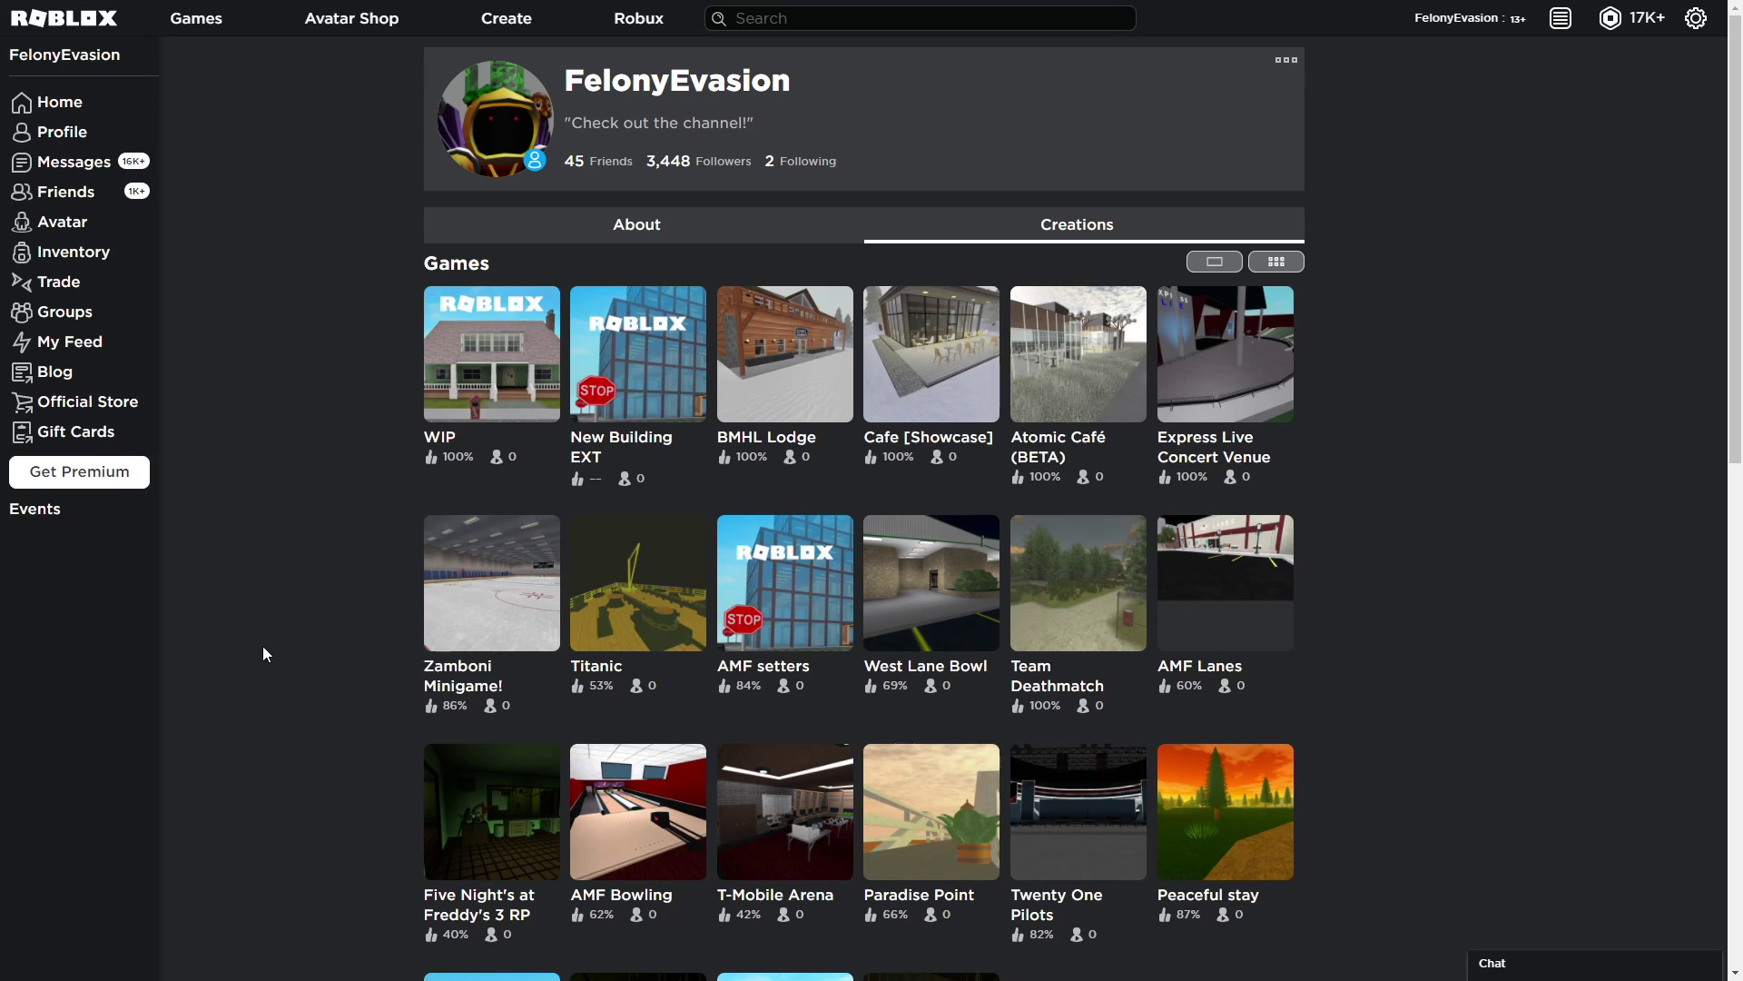
{"action": "scroll", "coordinate": [262, 646], "scroll_direction": "down", "scroll_amount": 1}
{"action": "scroll", "coordinate": [263, 646], "scroll_direction": "up", "scroll_amount": 1}
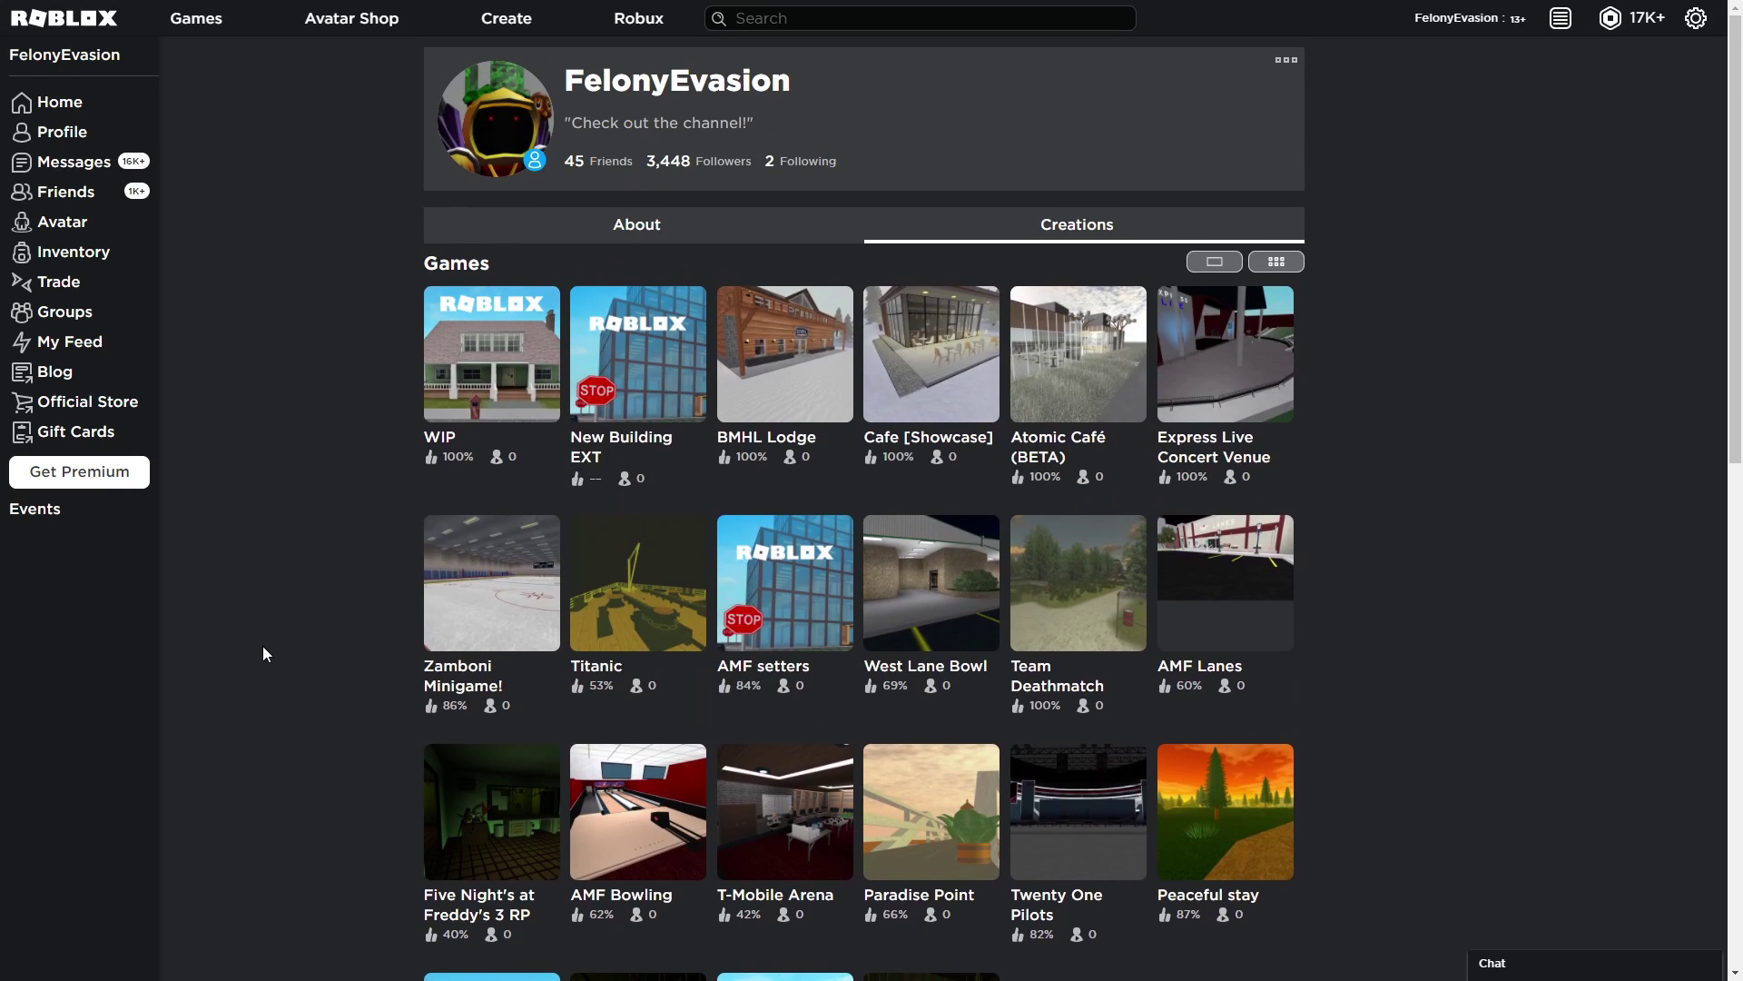